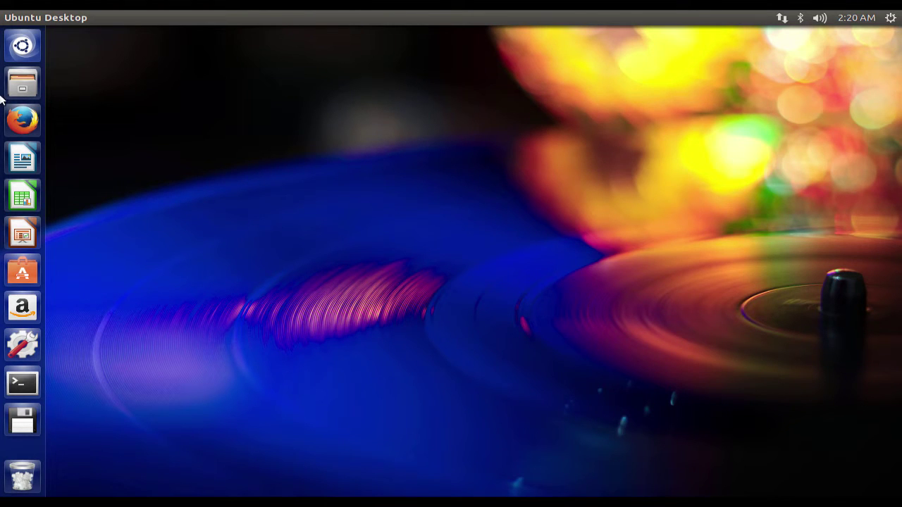
- Launch the GParted Partition Editor and enter the account password to authenticate
{"action": "left_click", "coordinate": [32, 47]}
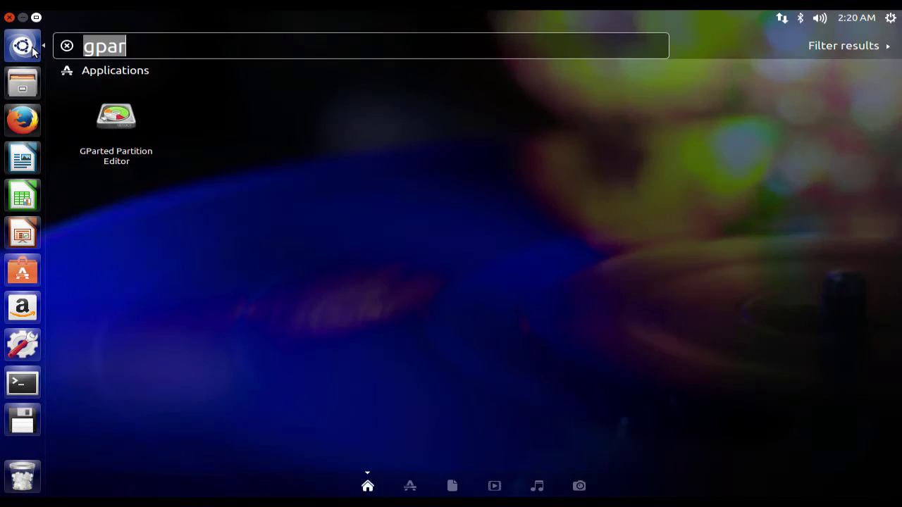
{"action": "left_click", "coordinate": [113, 117]}
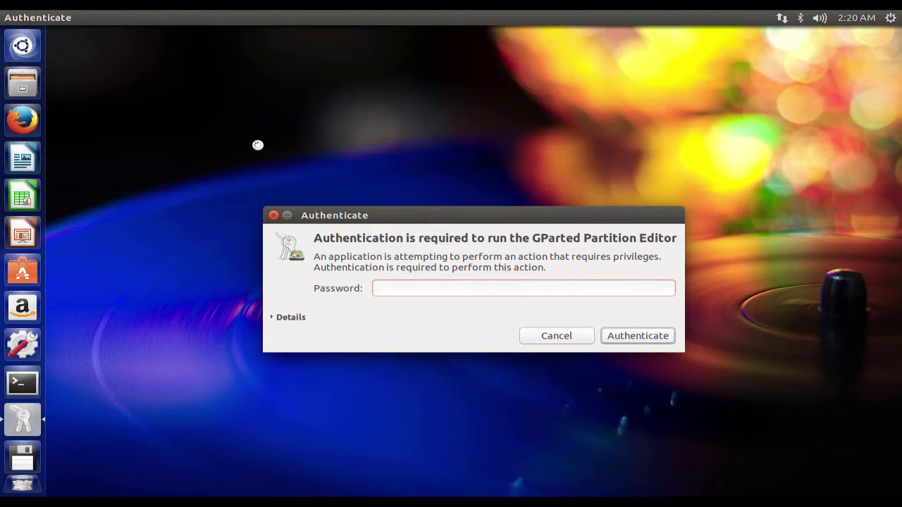
{"action": "type", "text": "•••••••••••"}
{"action": "key", "text": "Return"}
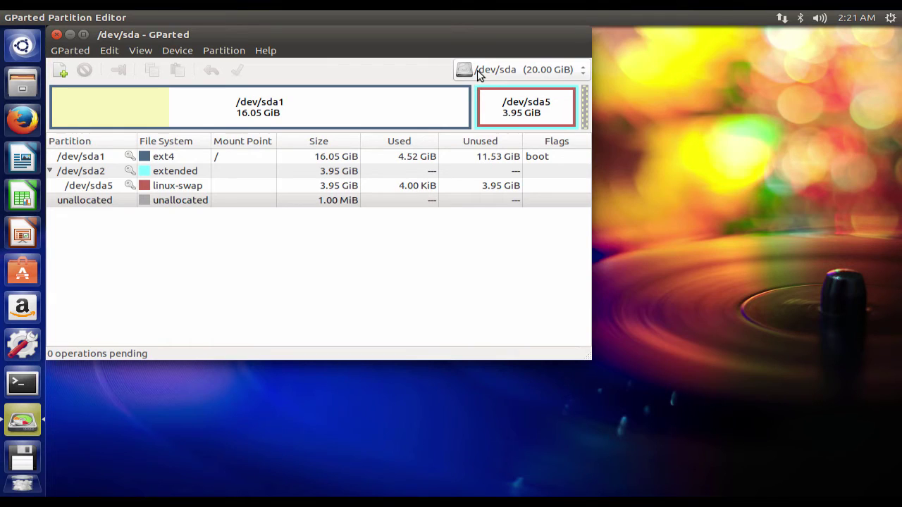
- View the partition layouts of the /dev/sdb and /dev/sda disks, and select the ext4 partition /dev/sda1
{"action": "left_click", "coordinate": [518, 73]}
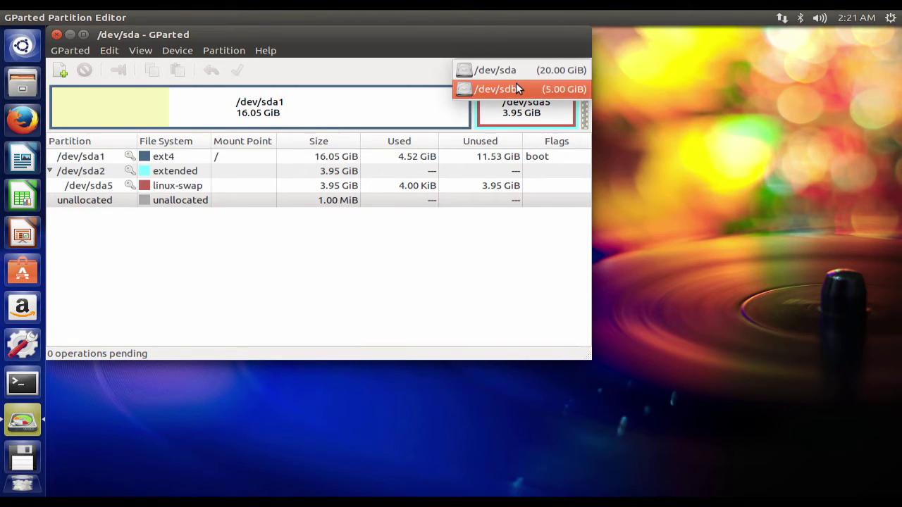
{"action": "left_click", "coordinate": [518, 89]}
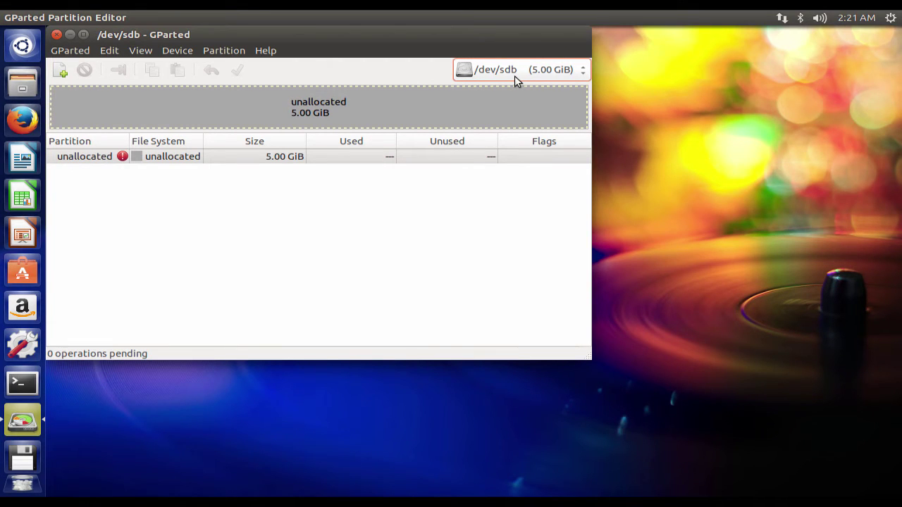
{"action": "left_click", "coordinate": [512, 74]}
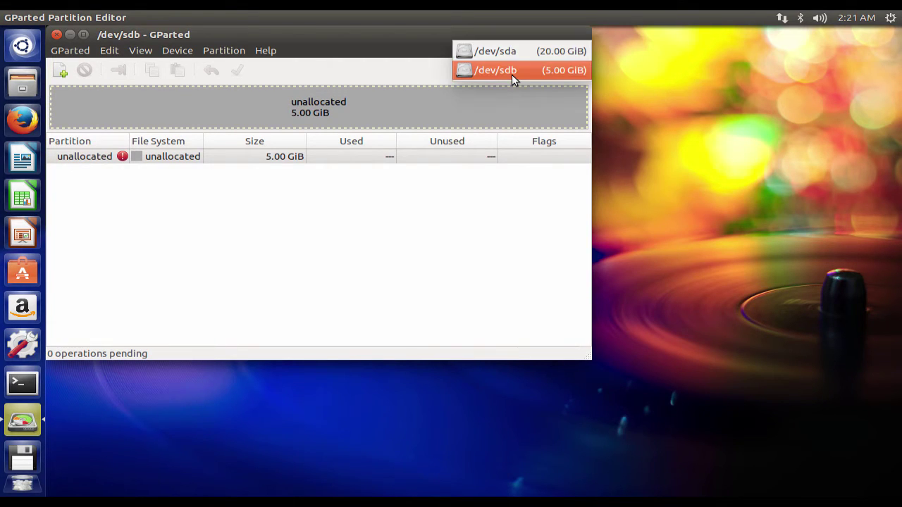
{"action": "left_click", "coordinate": [511, 57]}
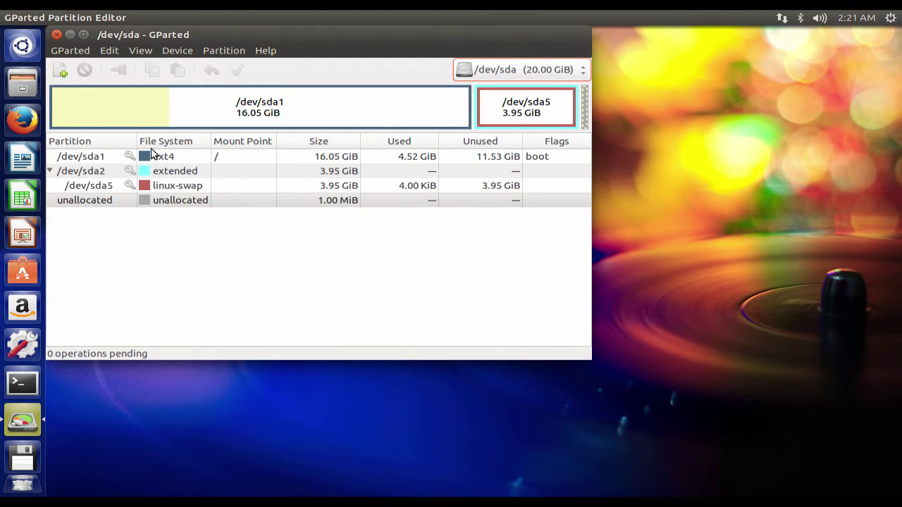
{"action": "left_click", "coordinate": [174, 157]}
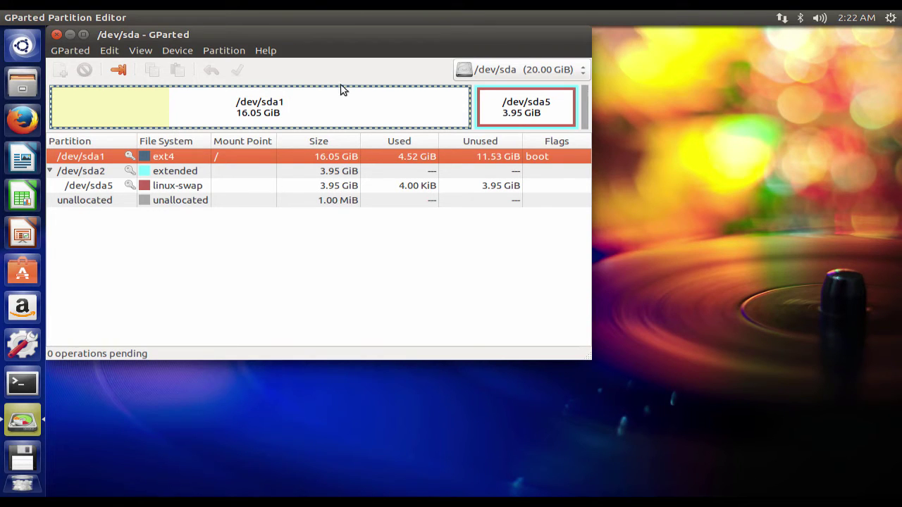
- Switch to the 5.00 GiB disk /dev/sdb and display its device information
{"action": "left_click", "coordinate": [499, 70]}
{"action": "left_click", "coordinate": [498, 88]}
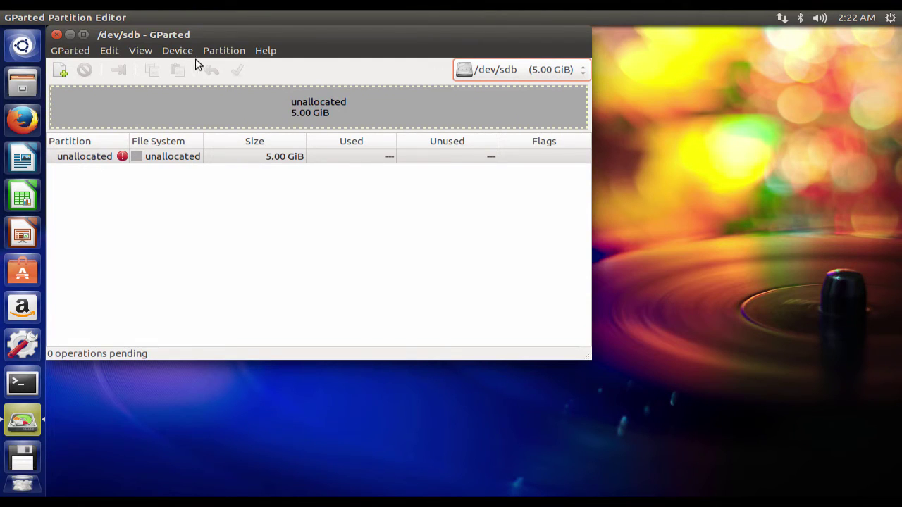
{"action": "left_click", "coordinate": [177, 51]}
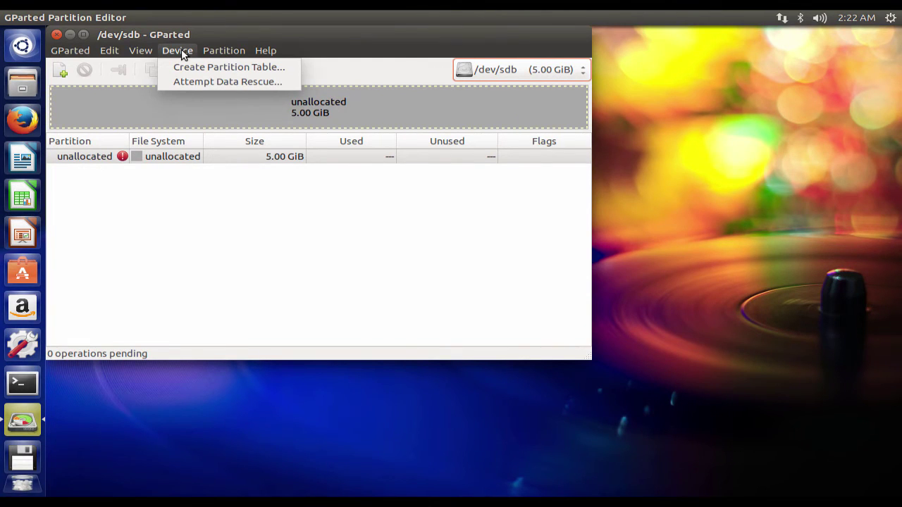
{"action": "mouse_move", "coordinate": [145, 52]}
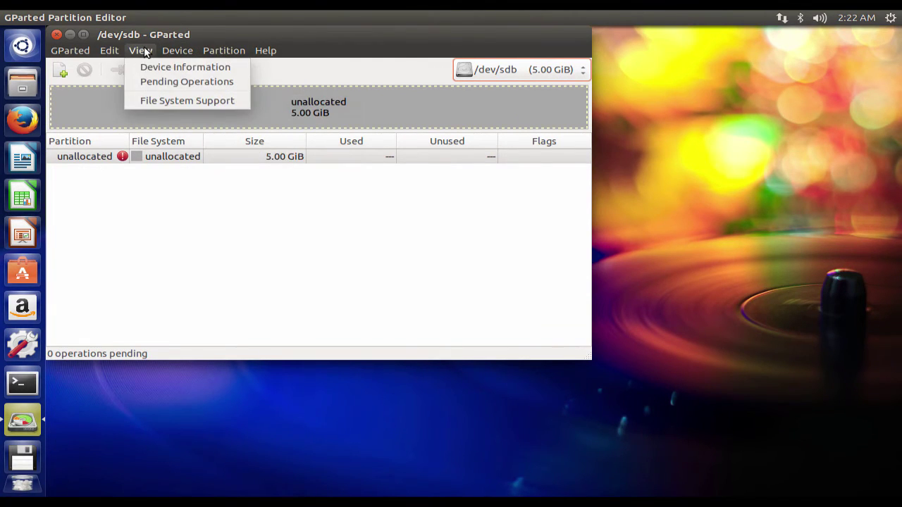
{"action": "left_click", "coordinate": [146, 67]}
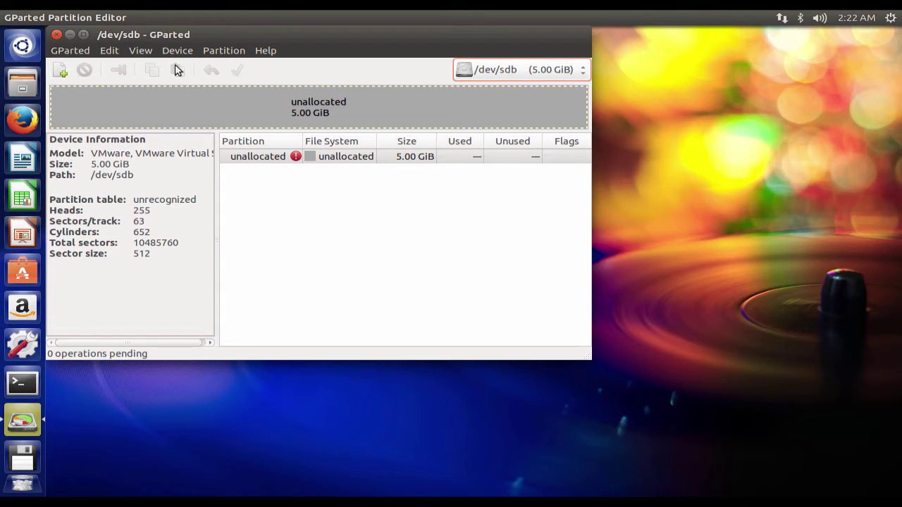
- Review the file system support chart down to the ntfs entry and close it
{"action": "left_click", "coordinate": [142, 52]}
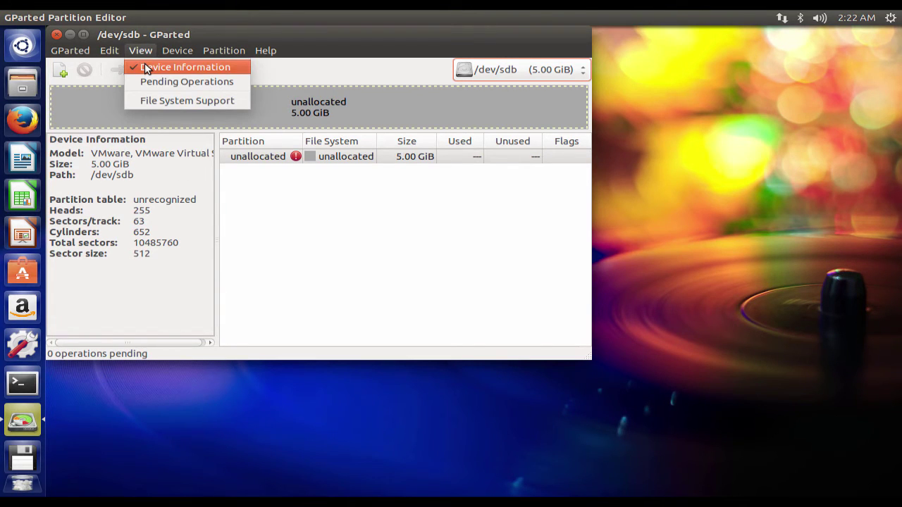
{"action": "left_click", "coordinate": [153, 99]}
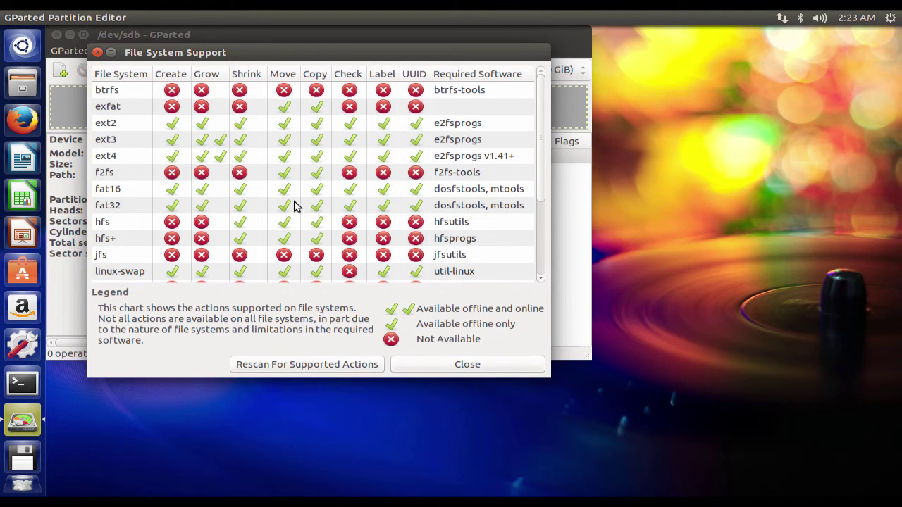
{"action": "scroll", "coordinate": [243, 216], "scroll_direction": "down", "scroll_amount": 1}
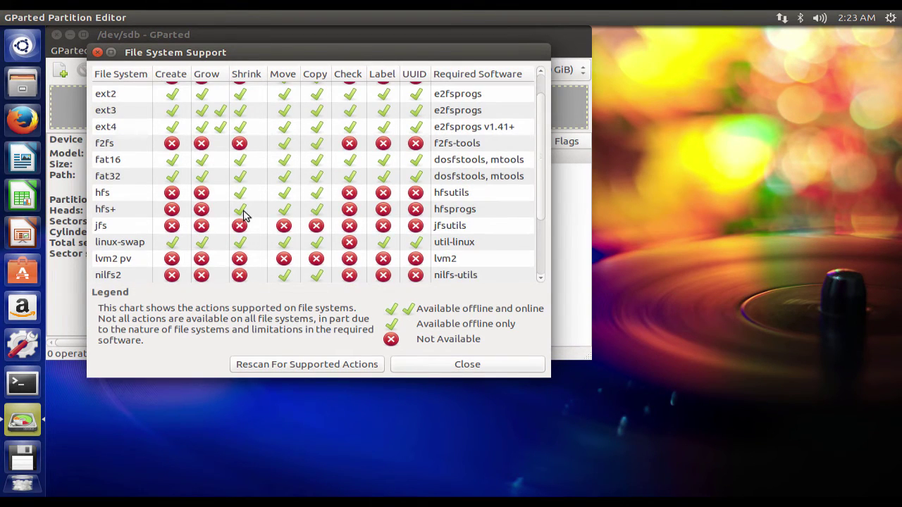
{"action": "scroll", "coordinate": [243, 215], "scroll_direction": "down", "scroll_amount": 1}
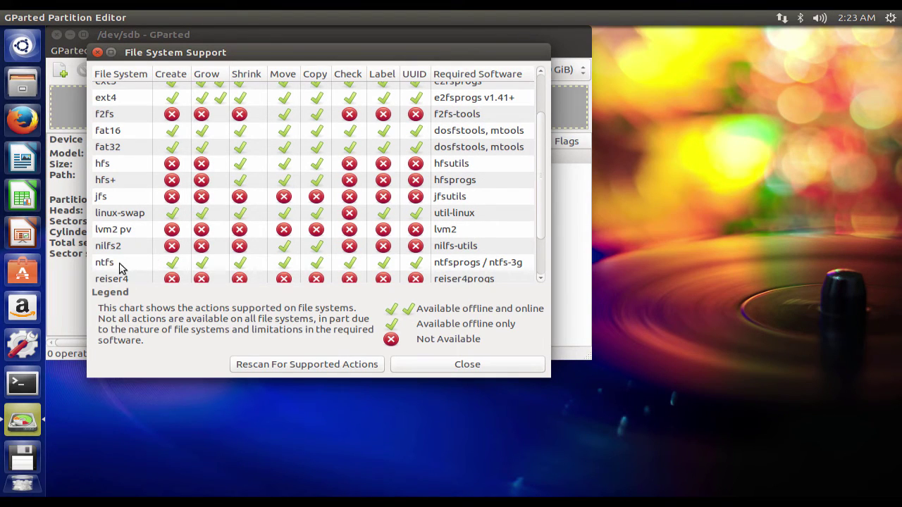
{"action": "left_click", "coordinate": [439, 371]}
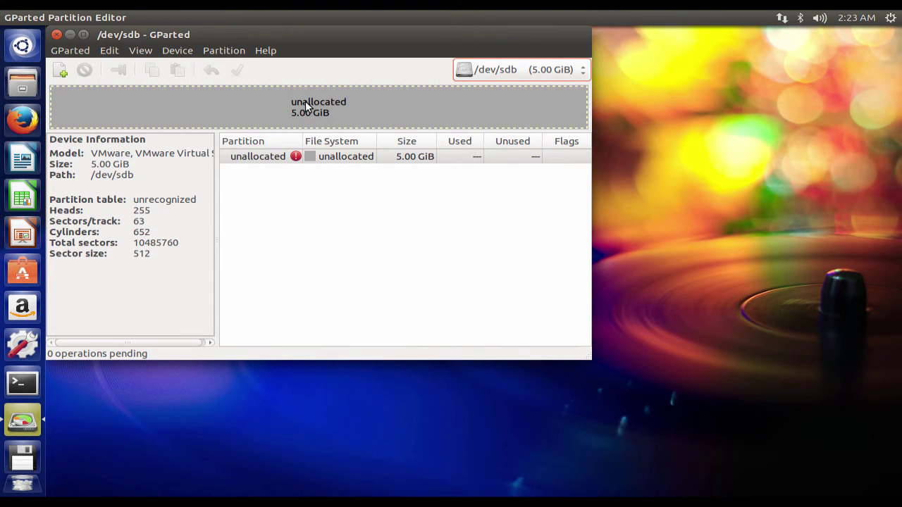
- Create a new msdos partition table on /dev/sdb
{"action": "left_click", "coordinate": [175, 51]}
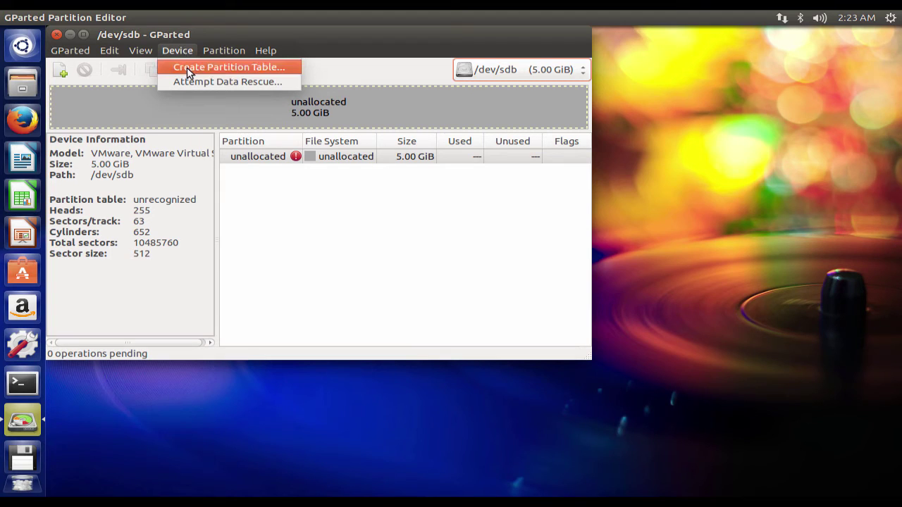
{"action": "left_click", "coordinate": [187, 67]}
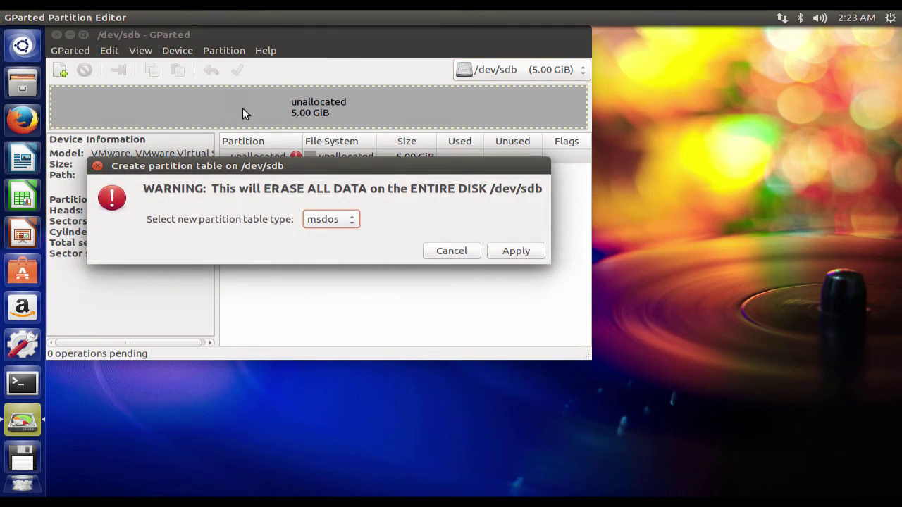
{"action": "left_click", "coordinate": [349, 220]}
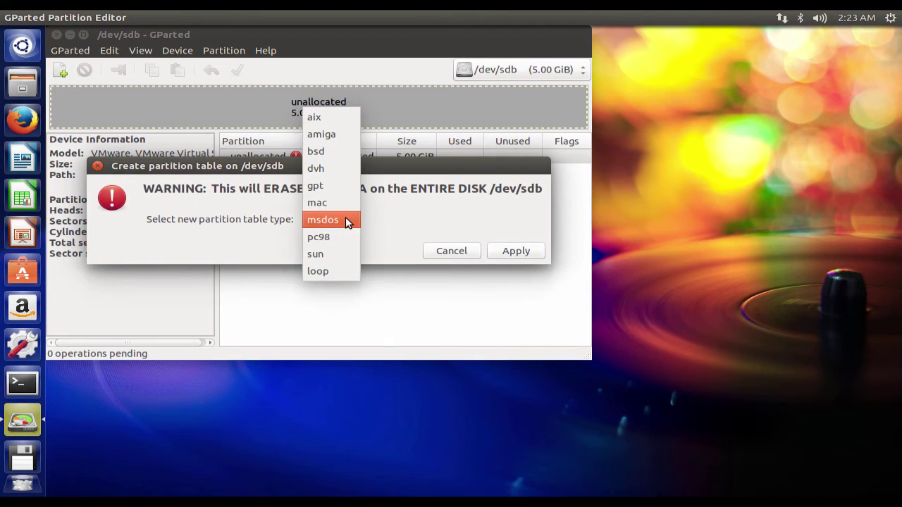
{"action": "left_click", "coordinate": [342, 218]}
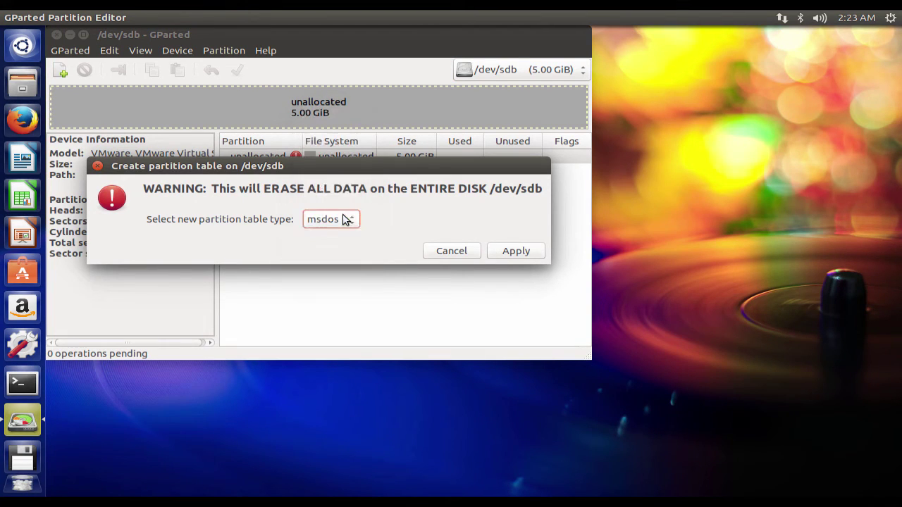
{"action": "left_click", "coordinate": [515, 252]}
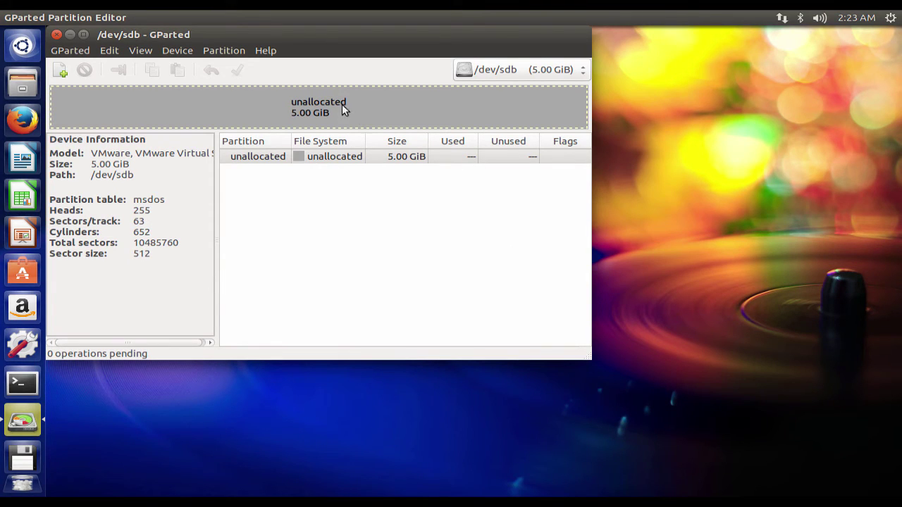
- Add a new 3000 MiB primary partition with the ext4 file system in the unallocated space of /dev/sdb
{"action": "left_click", "coordinate": [224, 50]}
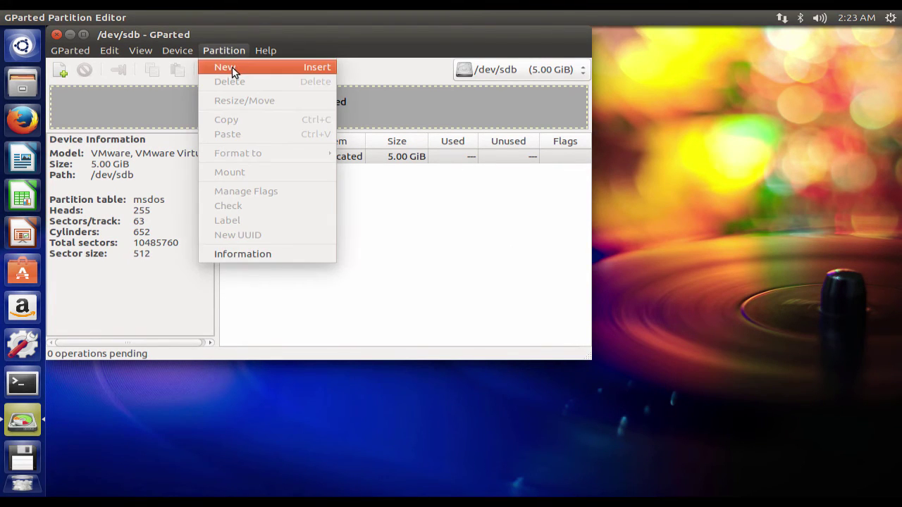
{"action": "left_click", "coordinate": [232, 66]}
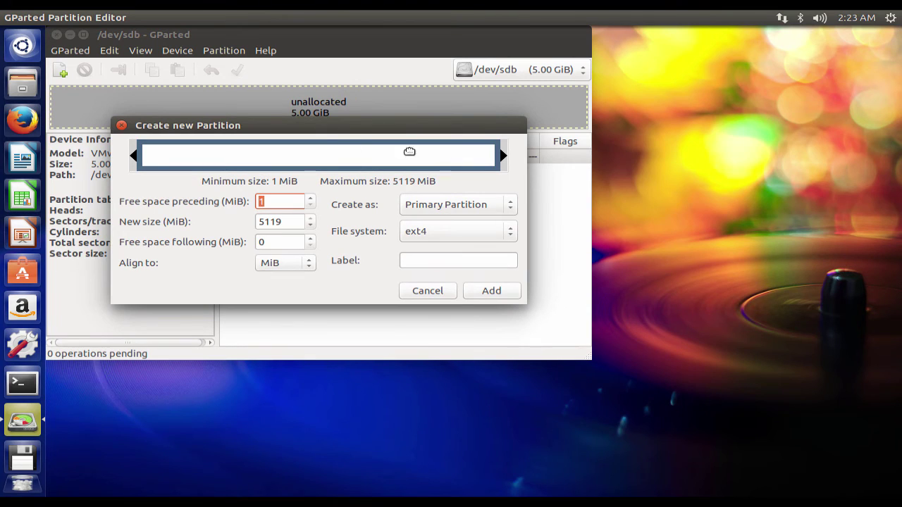
{"action": "left_click_drag", "start_coordinate": [501, 156], "coordinate": [561, 148]}
{"action": "left_click_drag", "start_coordinate": [263, 221], "coordinate": [248, 223]}
{"action": "type", "text": "3"}
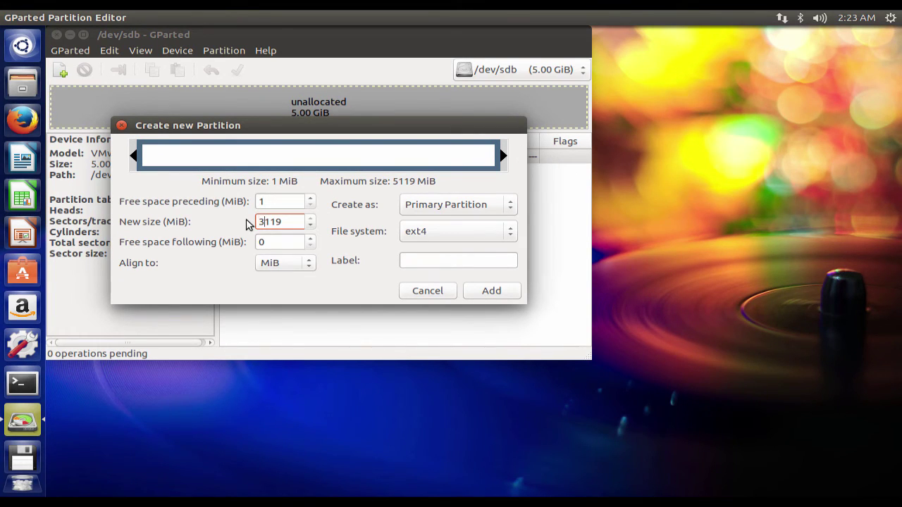
{"action": "key", "text": "Delete"}
{"action": "key", "text": "Delete"}
{"action": "key", "text": "Delete"}
{"action": "type", "text": "000"}
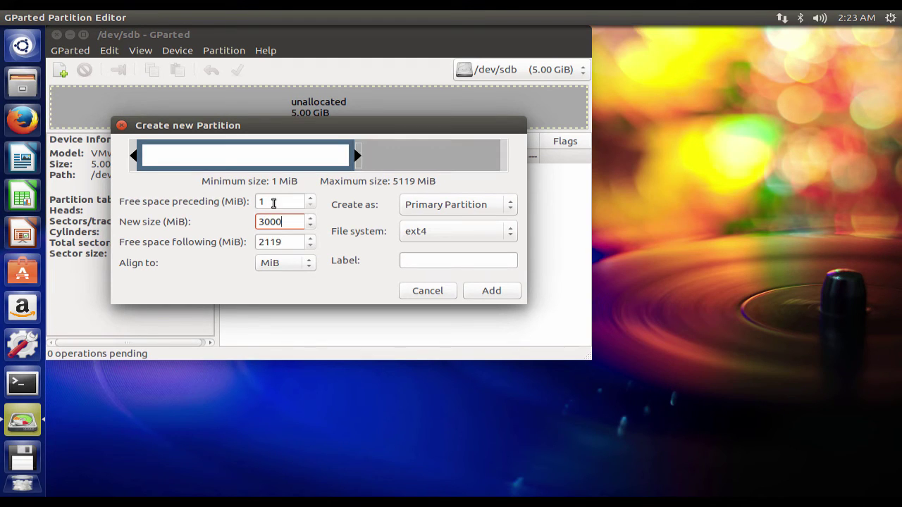
{"action": "left_click", "coordinate": [426, 235]}
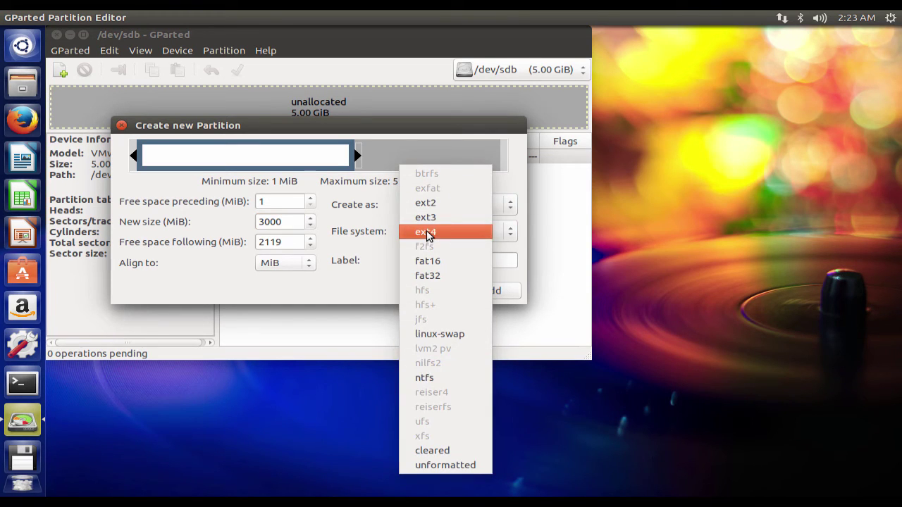
{"action": "left_click", "coordinate": [380, 248]}
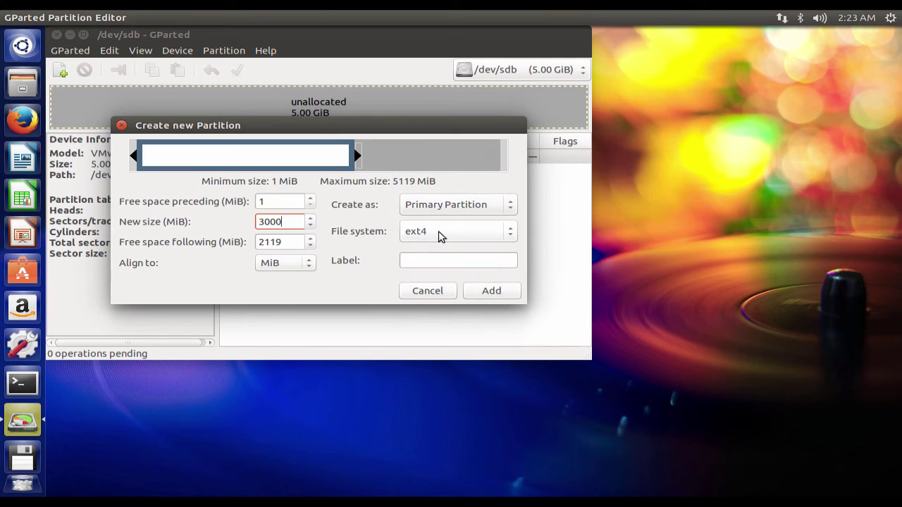
{"action": "left_click", "coordinate": [487, 292]}
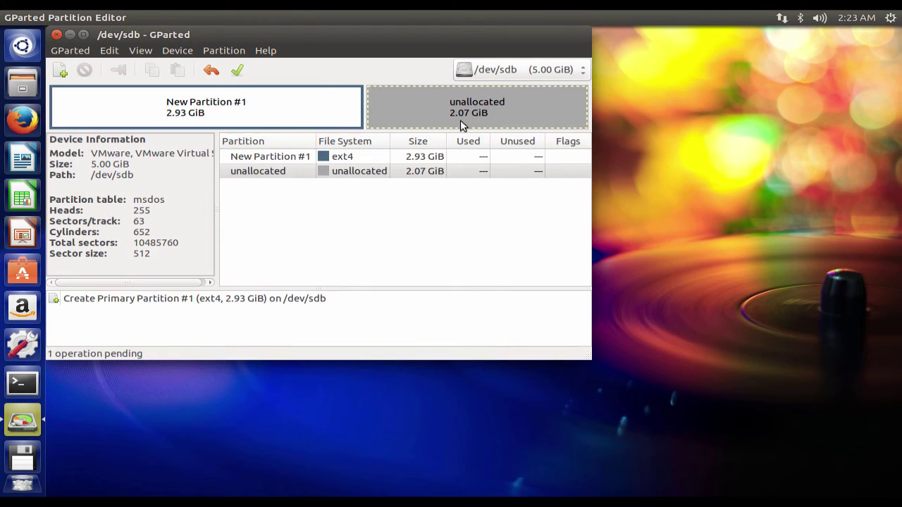
- Add an ntfs primary partition filling the remaining 2119 MiB of /dev/sdb and apply all pending operations
{"action": "right_click", "coordinate": [432, 102]}
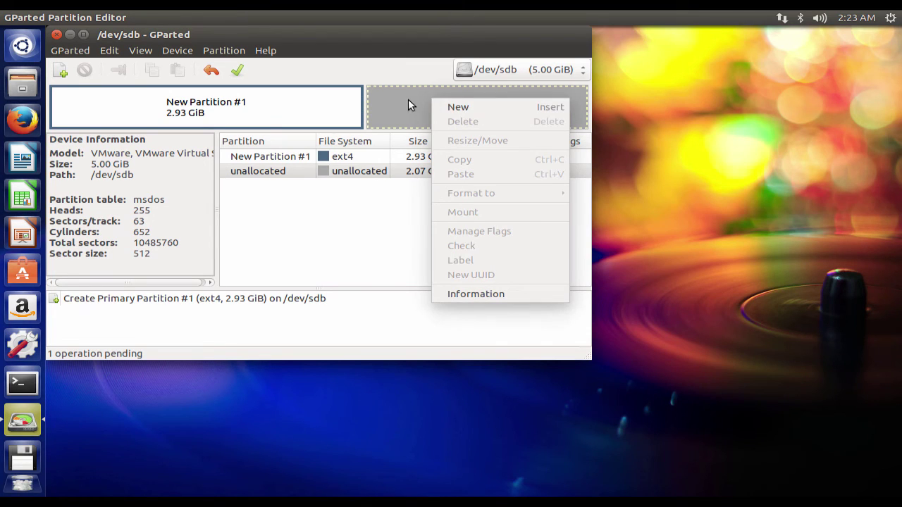
{"action": "left_click", "coordinate": [458, 107]}
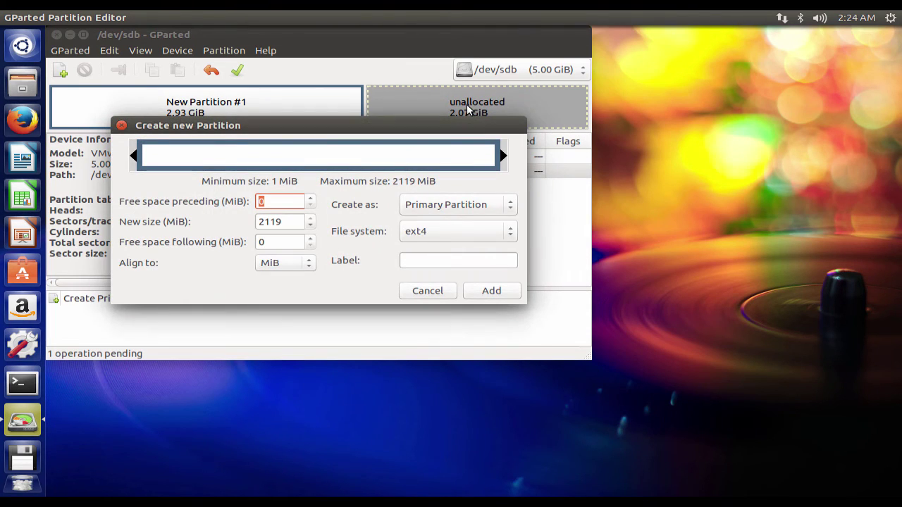
{"action": "left_click", "coordinate": [476, 231]}
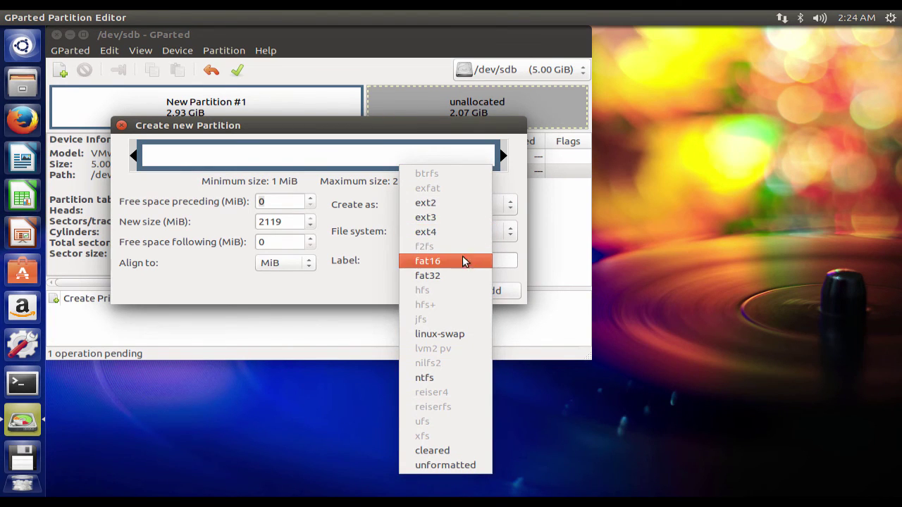
{"action": "left_click", "coordinate": [443, 377]}
{"action": "left_click", "coordinate": [491, 292]}
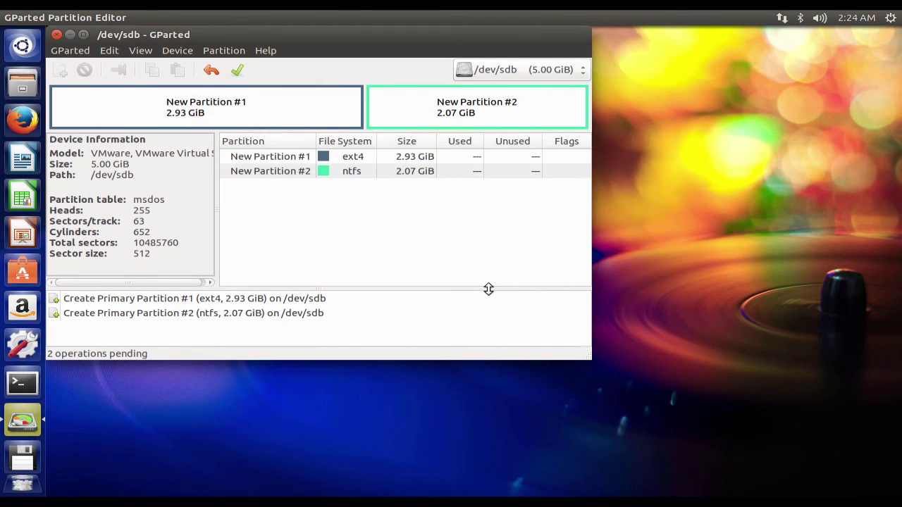
{"action": "left_click", "coordinate": [233, 75]}
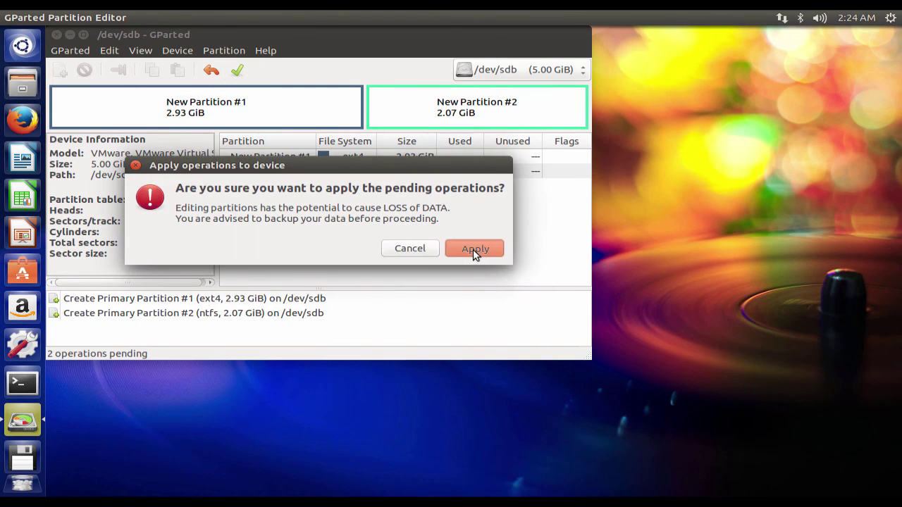
{"action": "left_click", "coordinate": [474, 252]}
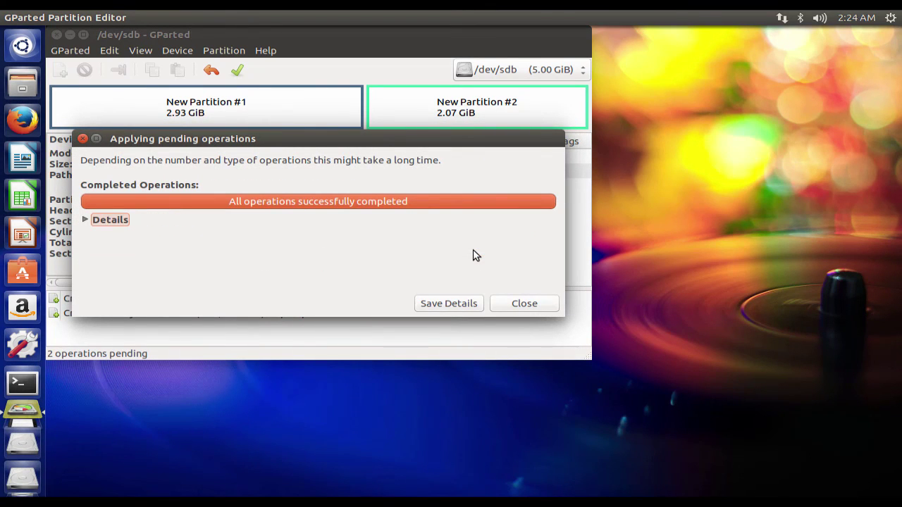
- Dismiss the completed operations report, open the 3.1 GB Volume in Files to check its contents and available folder actions, and close it
{"action": "left_click", "coordinate": [507, 303]}
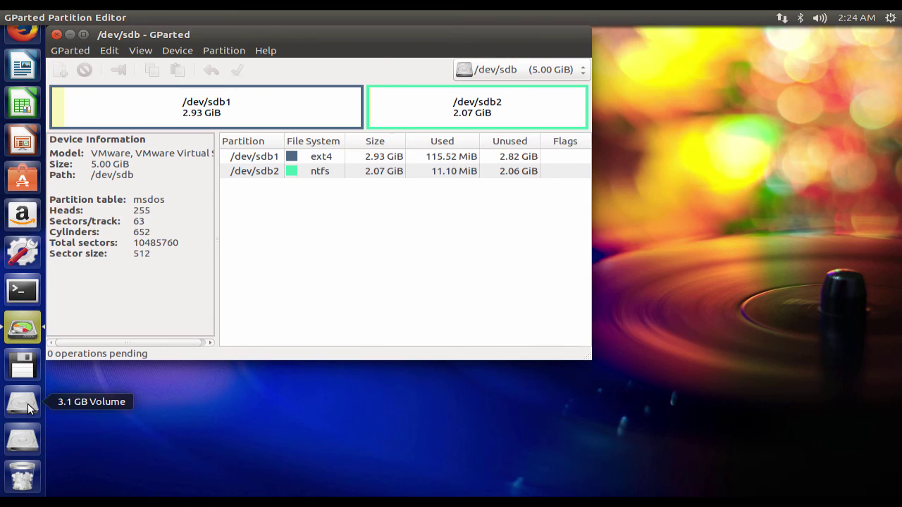
{"action": "left_click", "coordinate": [28, 404]}
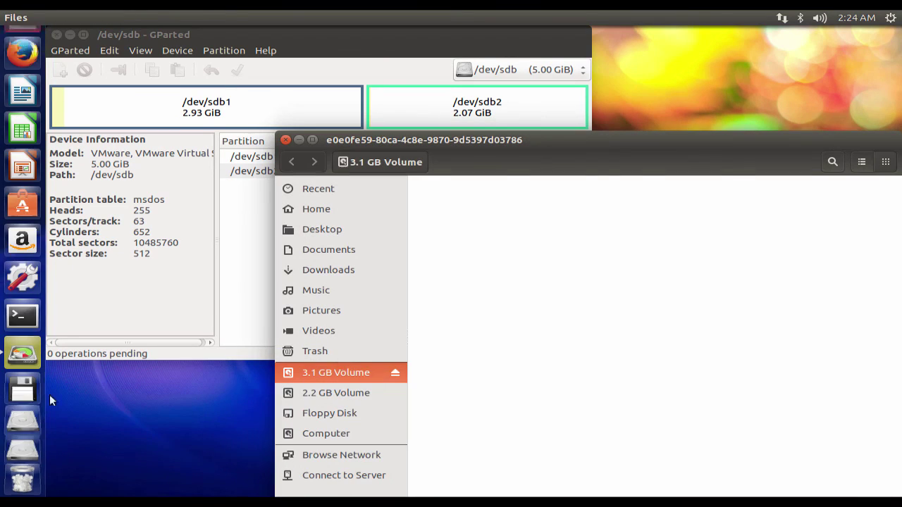
{"action": "right_click", "coordinate": [556, 280]}
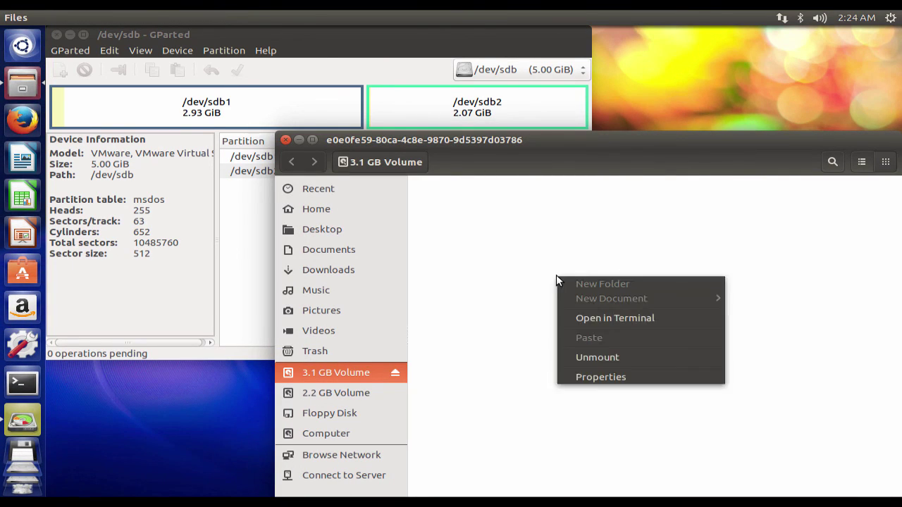
{"action": "left_click", "coordinate": [540, 294]}
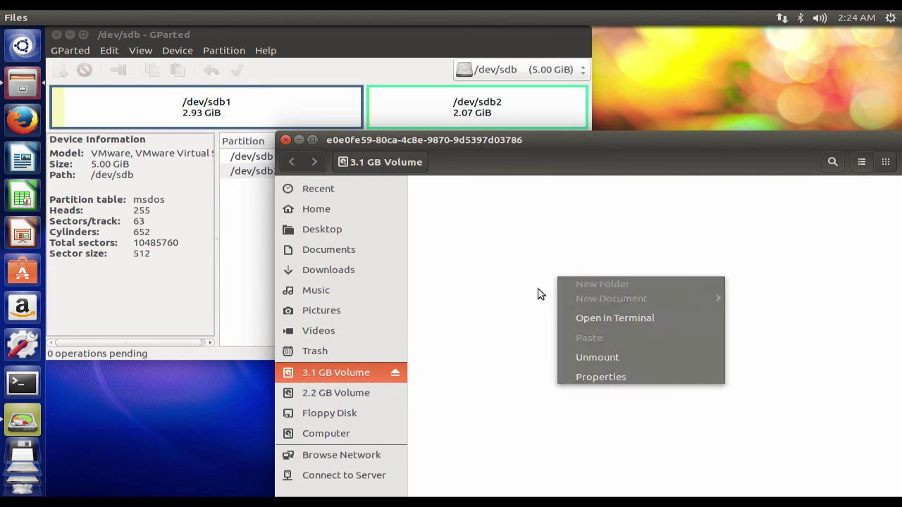
{"action": "left_click", "coordinate": [286, 140]}
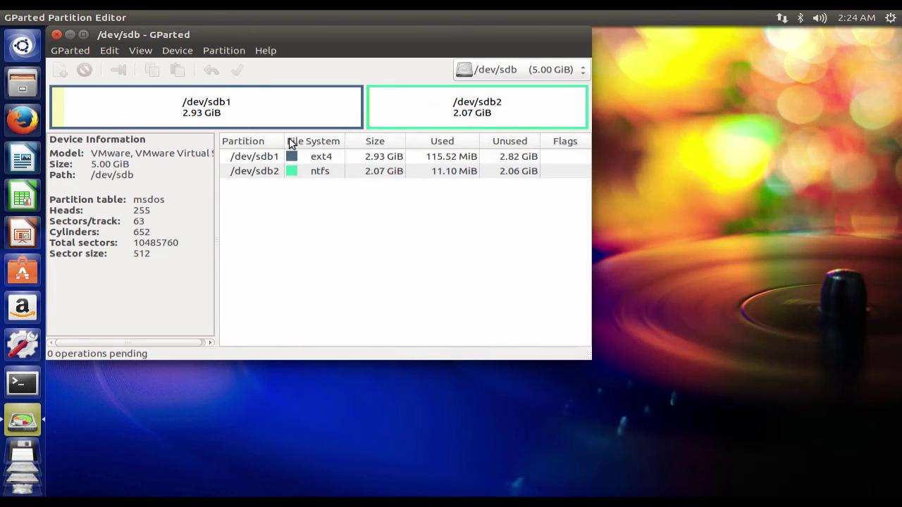
{"action": "key", "text": "ctrl+Left"}
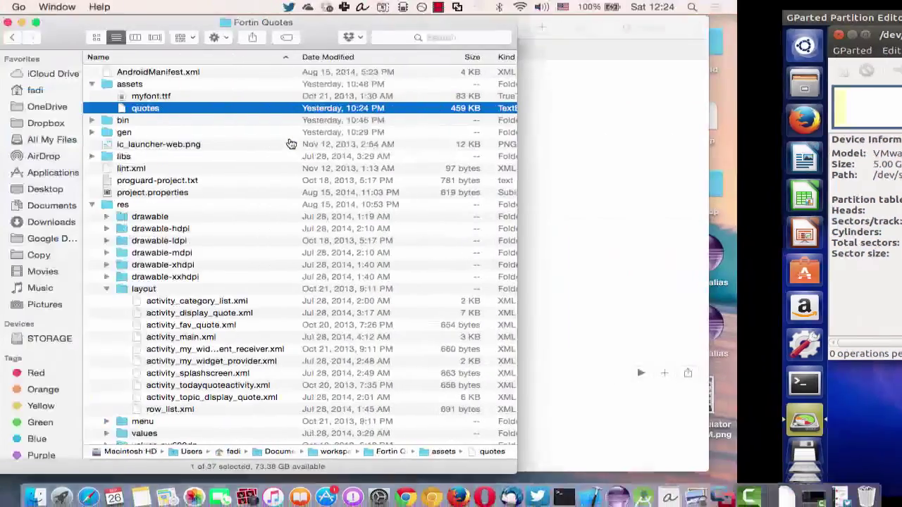